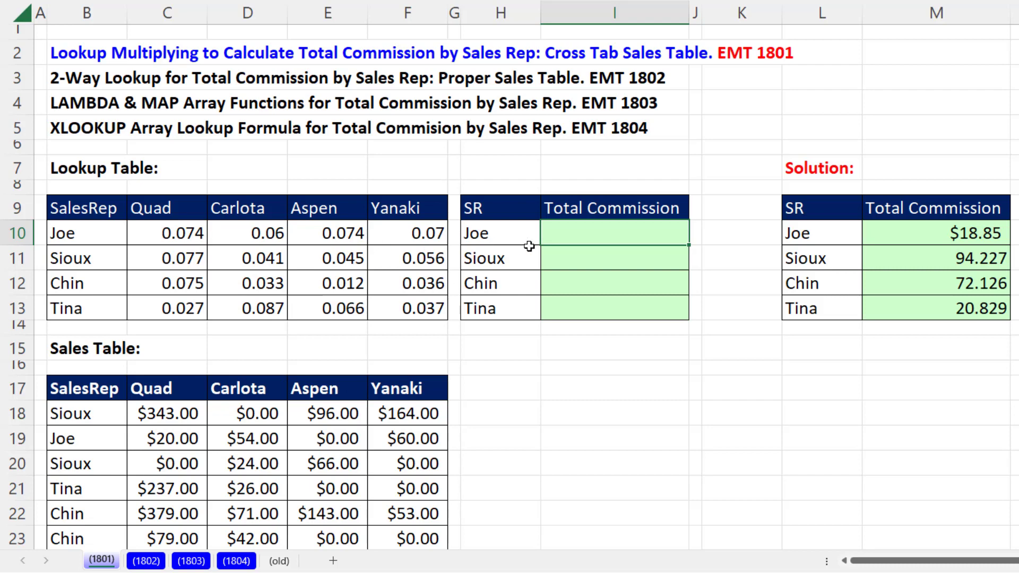
Step: Start a FILTER formula in I10 using the absolute array $C$18:$F$31
type("=fil")
key("Tab")
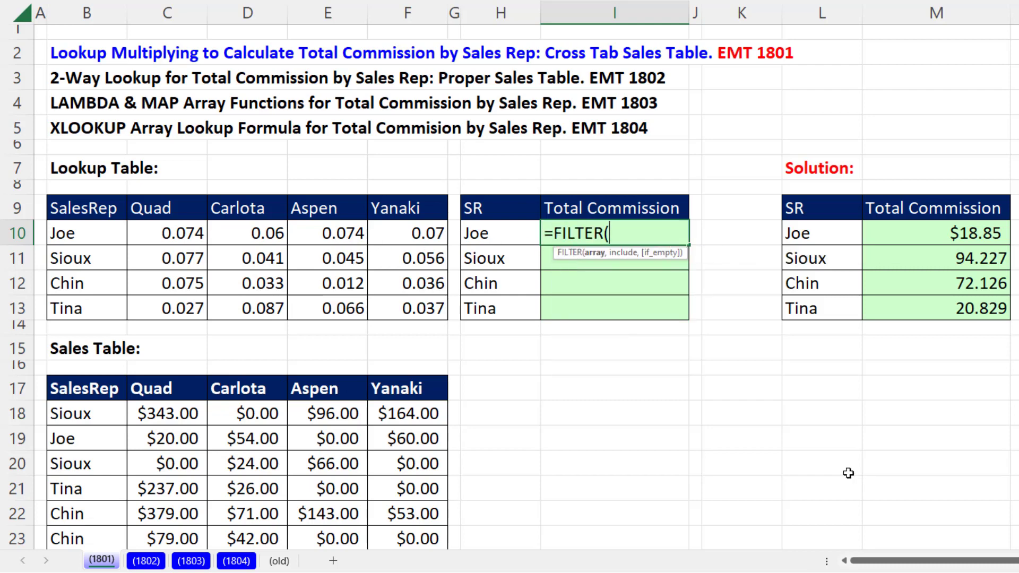
left_click_drag(173, 418, 383, 415)
key("ctrl+shift+Down")
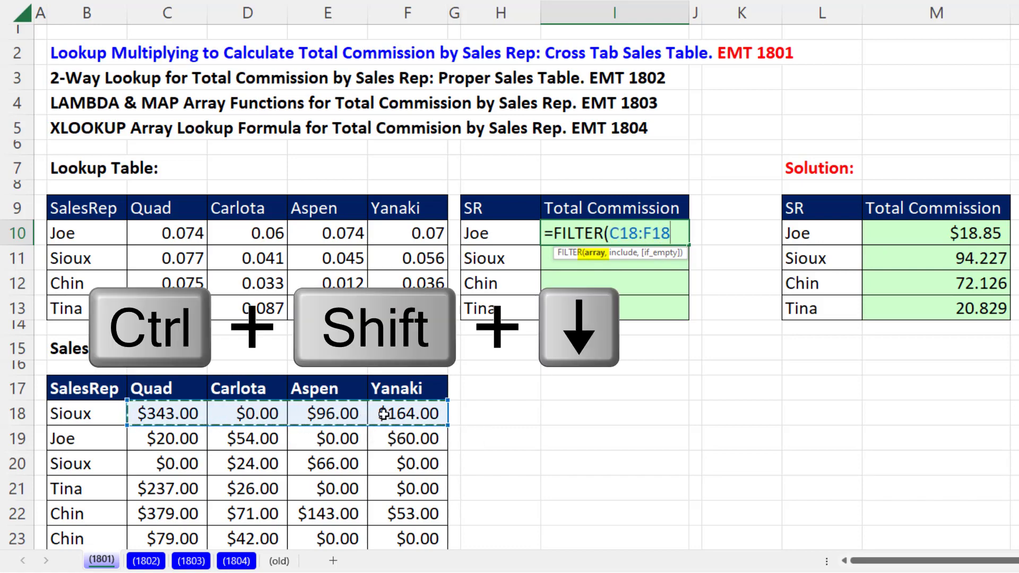
key("F4")
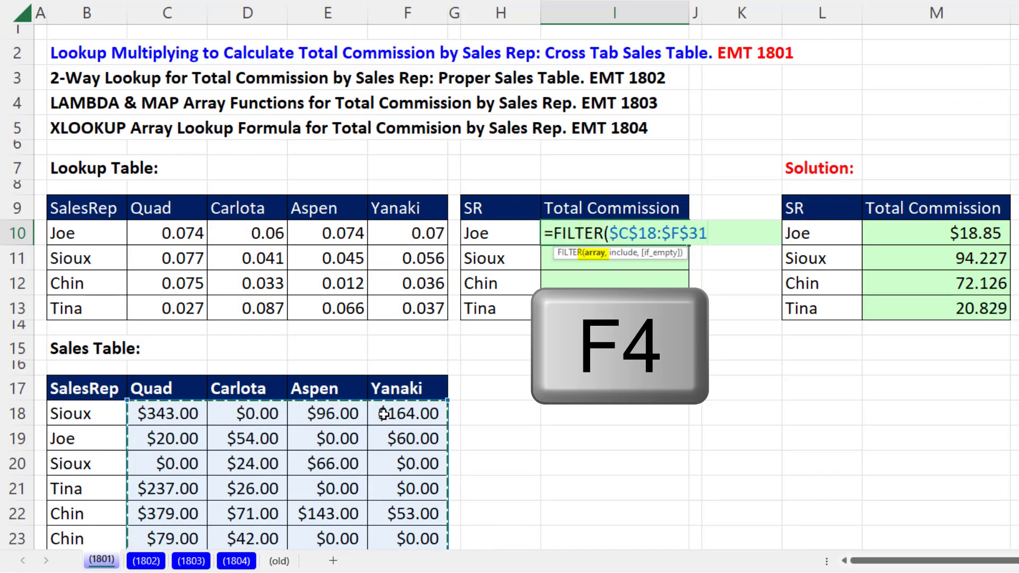
type(",")
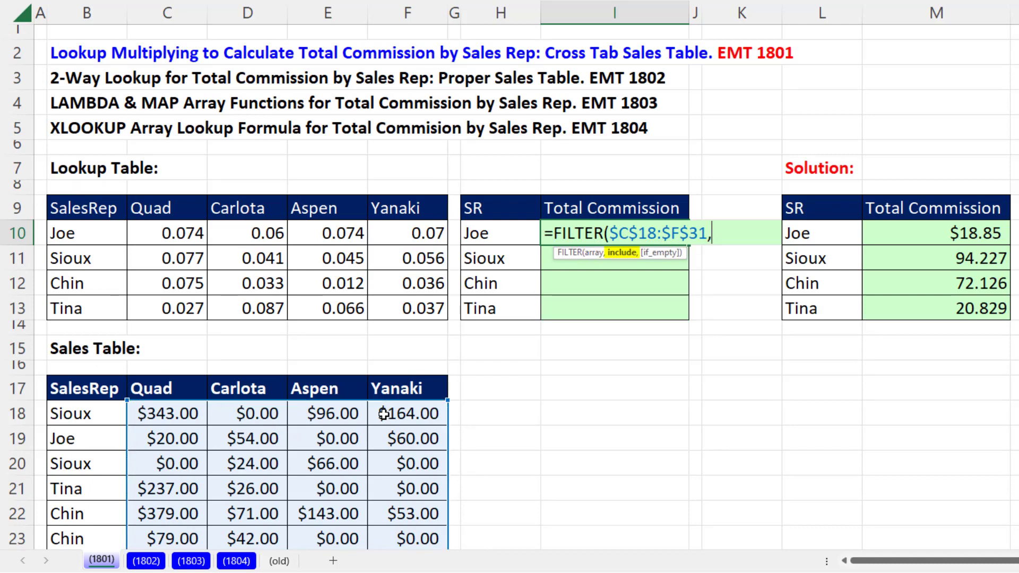
Step: Add the include condition $B$18:$B$31=H10 and commit the FILTER formula
left_click(75, 414)
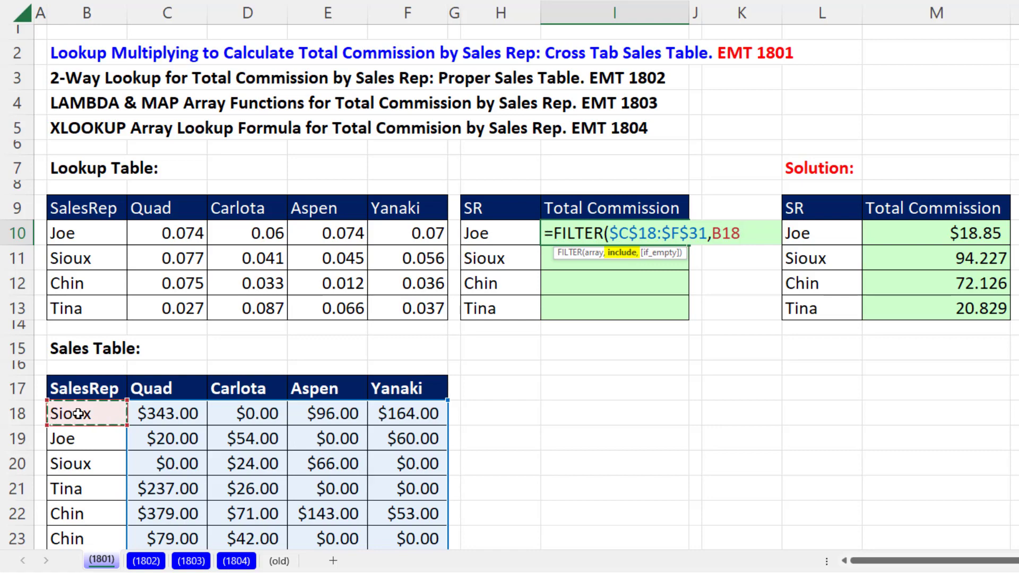
key("ctrl+shift+Down")
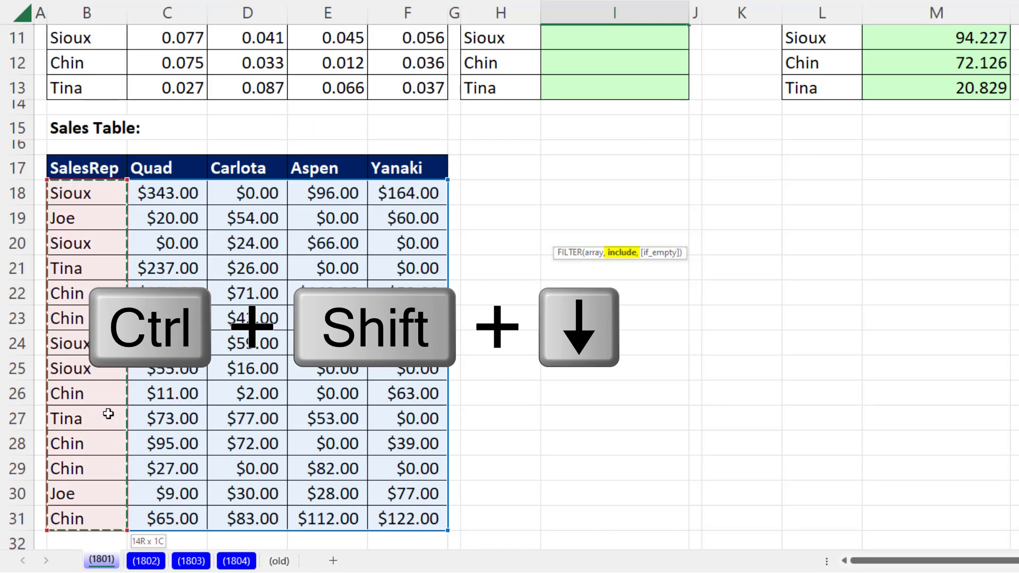
key("F4")
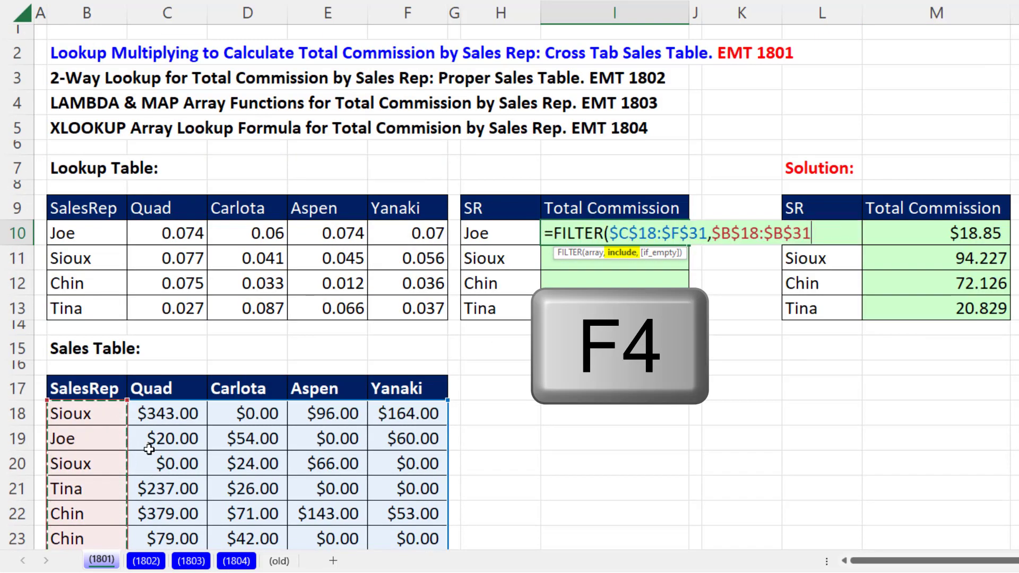
type("=")
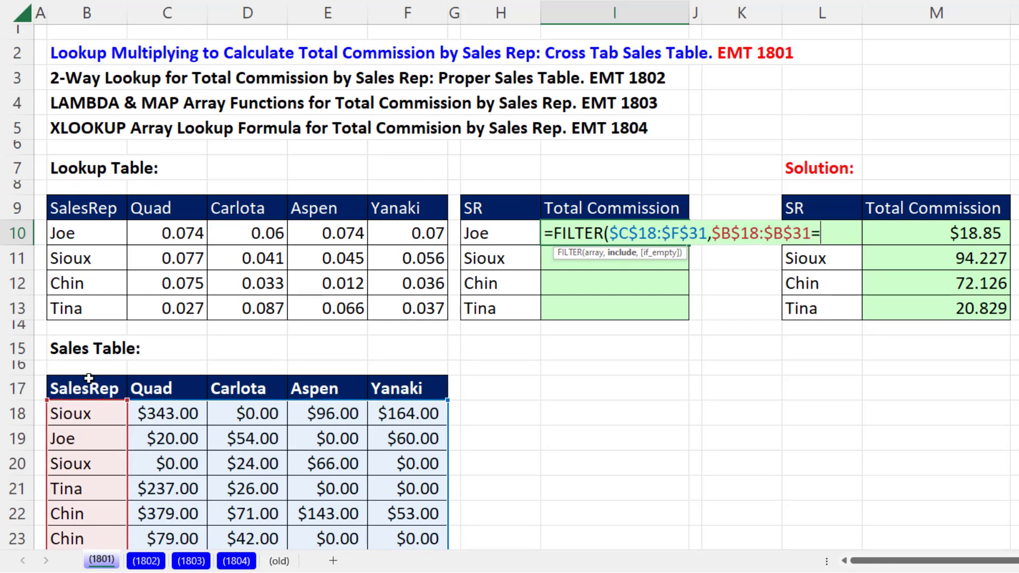
left_click(493, 232)
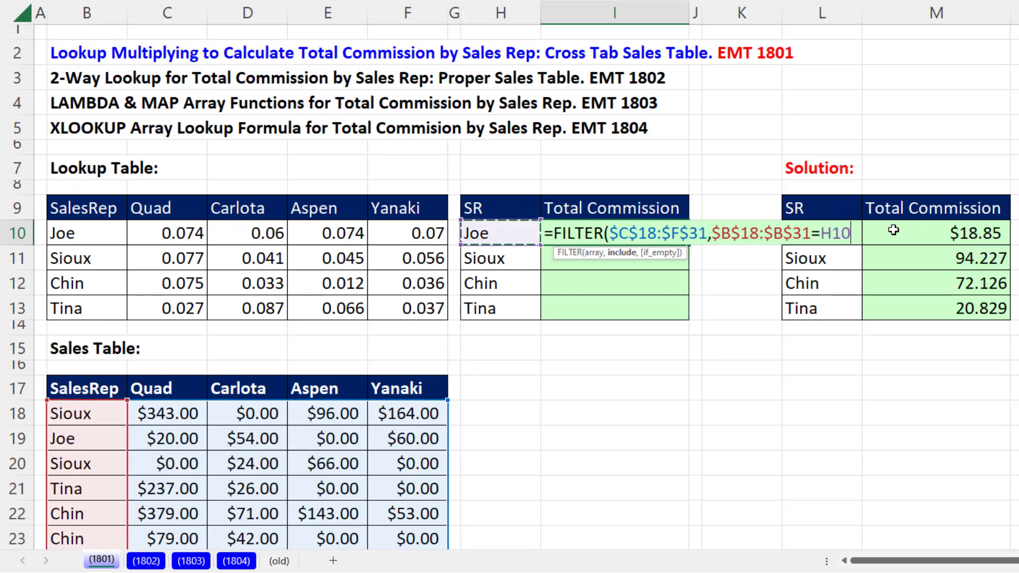
type(")")
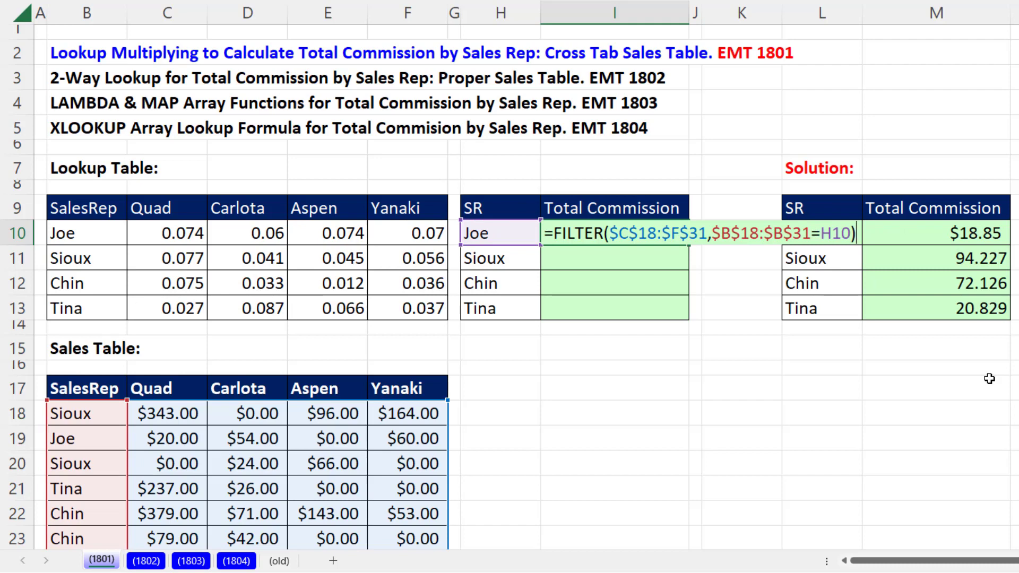
key("ctrl+Return")
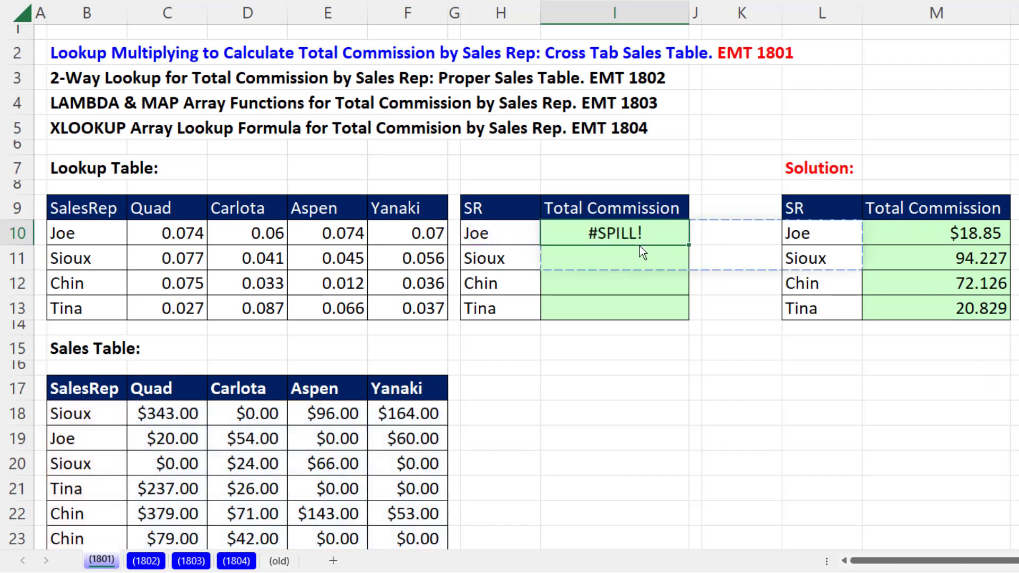
Step: Preview the spilled FILTER values, then append *XLOOKUP( to the I10 formula
left_click_drag(639, 246, 632, 387)
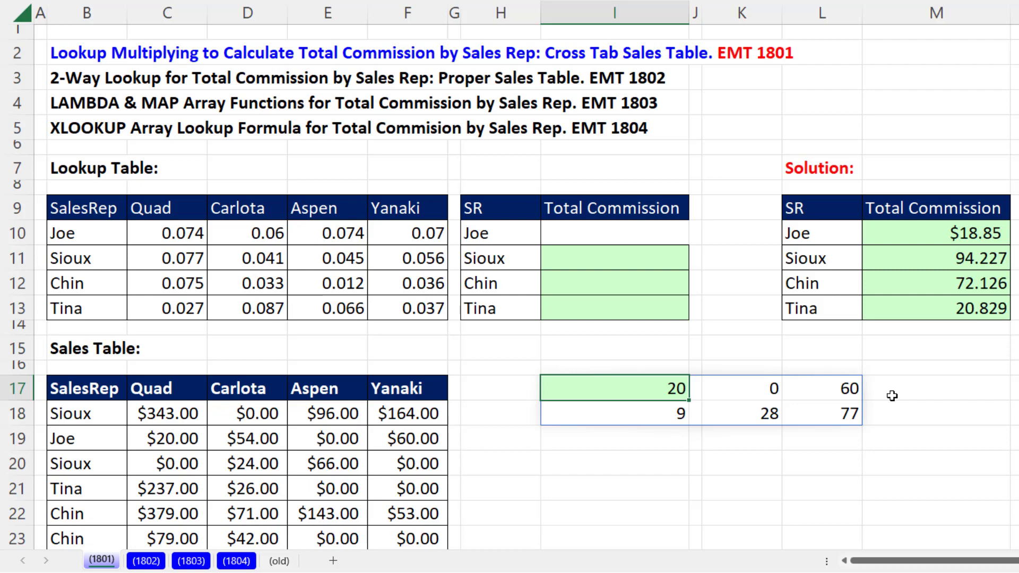
key("ctrl+z")
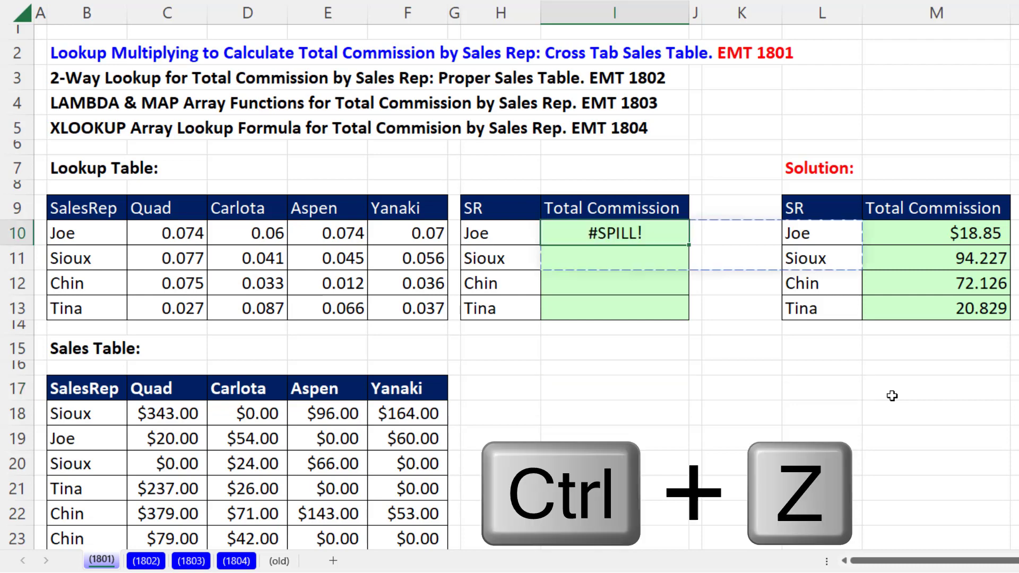
key("F2")
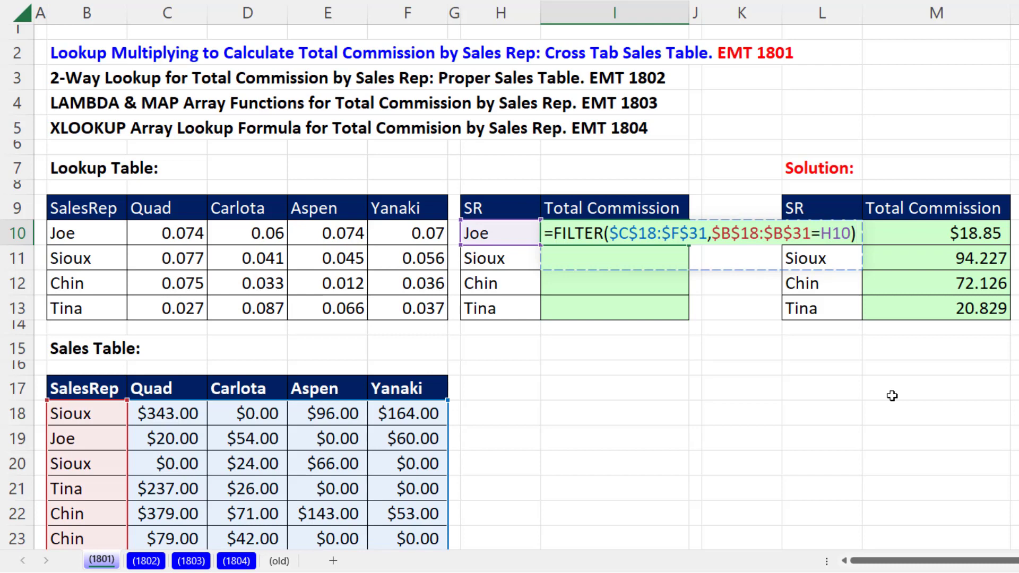
type("*xl")
key("Tab")
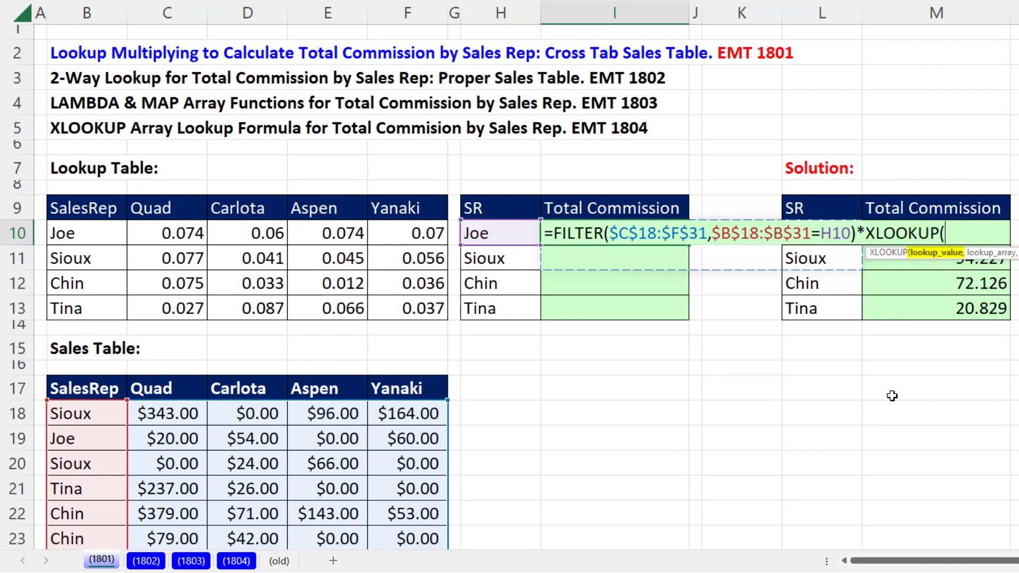
Step: Complete the formula with XLOOKUP(H10,$B$10:$B$13,$C$10:$F$13) and commit it in I10
left_click(498, 234)
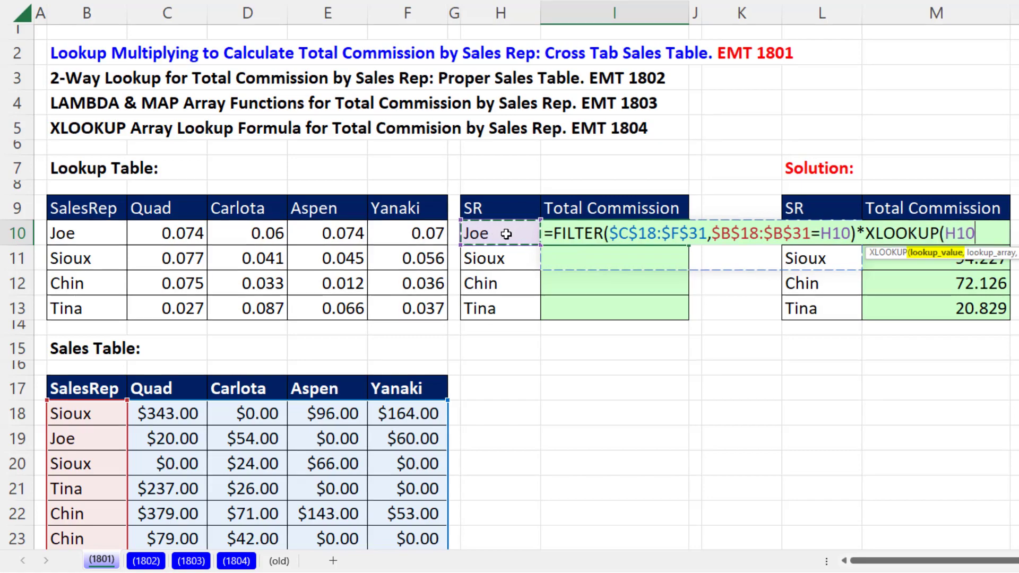
type(",")
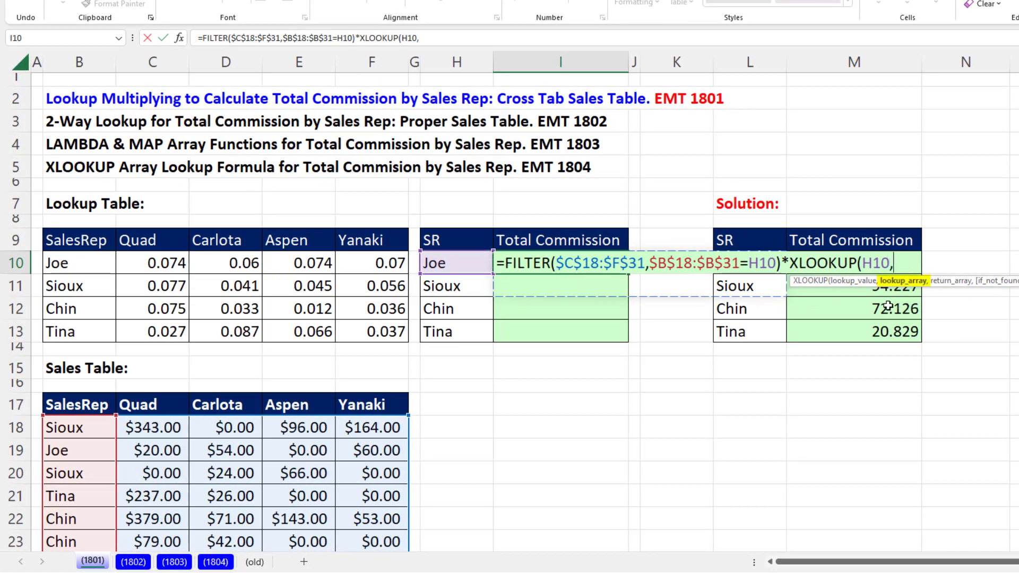
left_click_drag(86, 256, 88, 338)
key("F4")
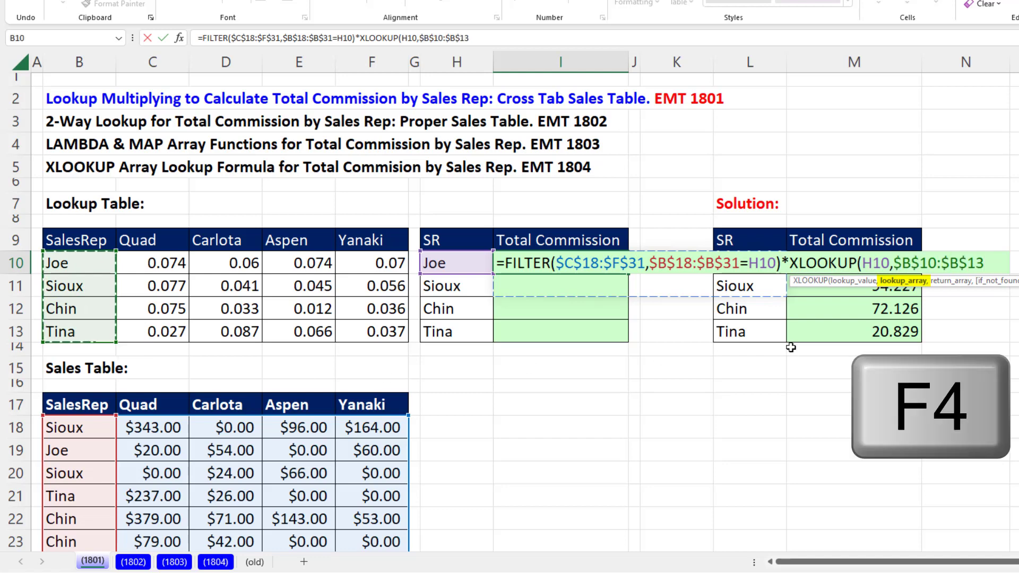
type(",")
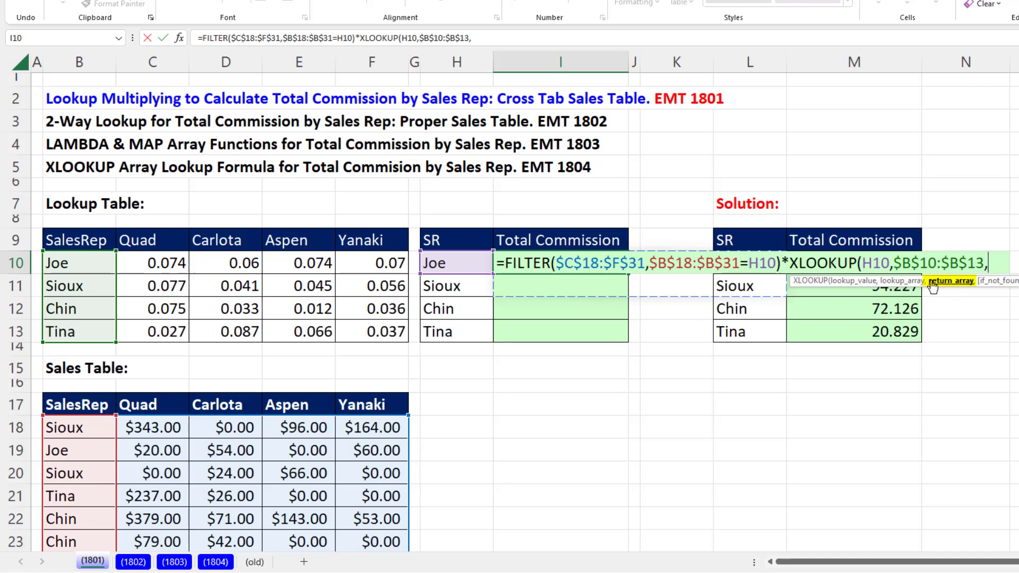
left_click(910, 280)
left_click_drag(165, 262, 359, 329)
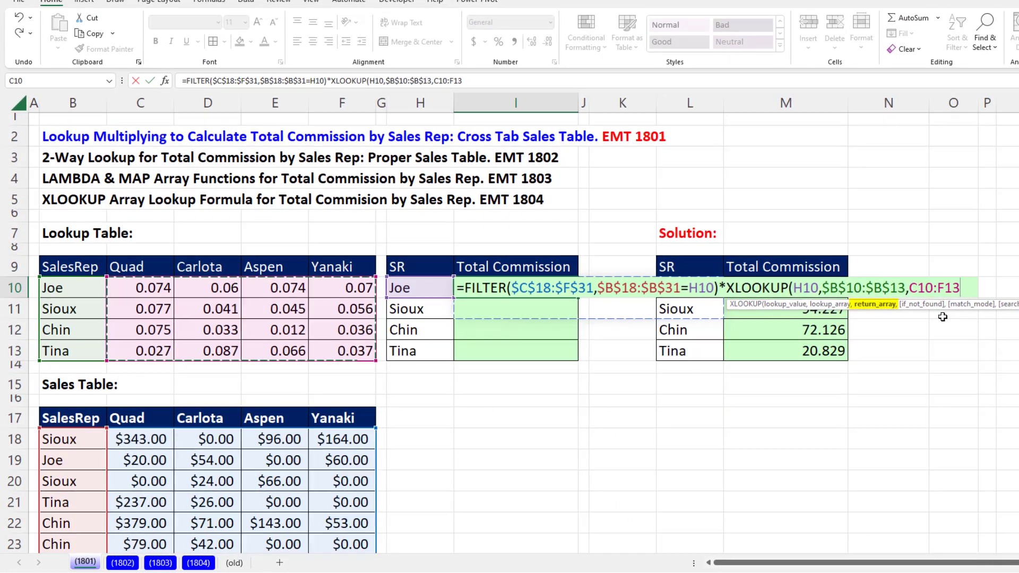
key("F4")
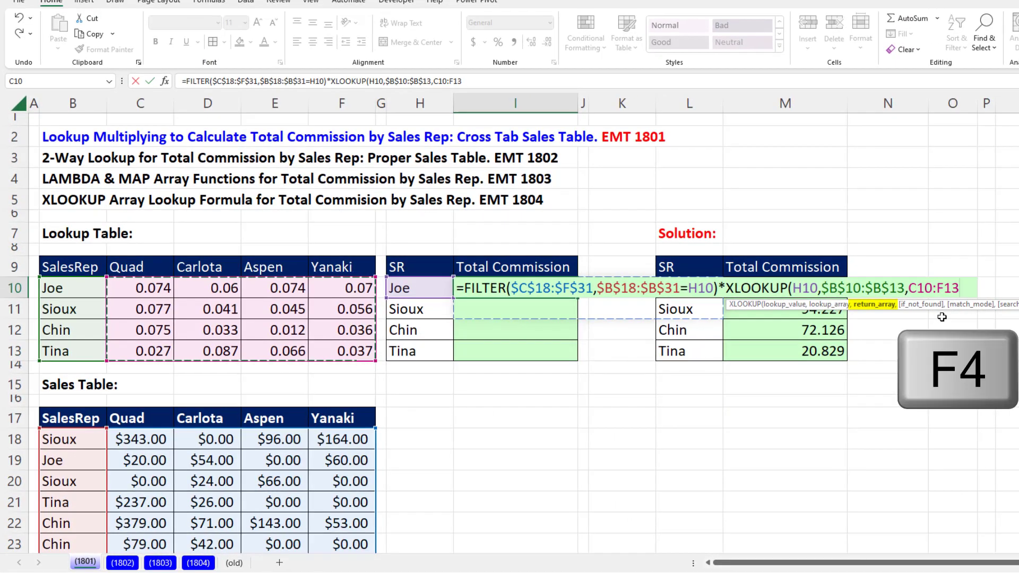
type(")")
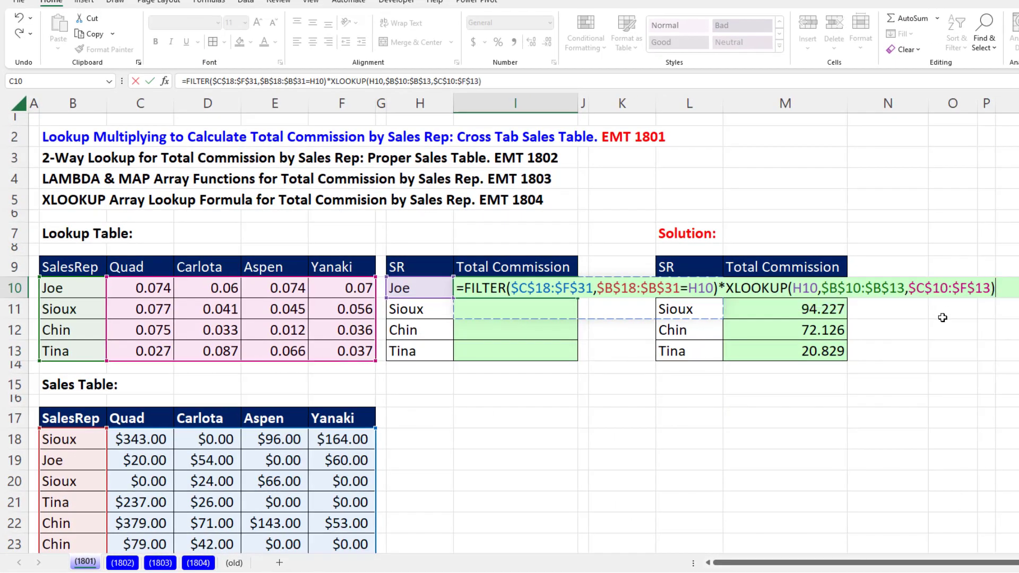
key("ctrl+Return")
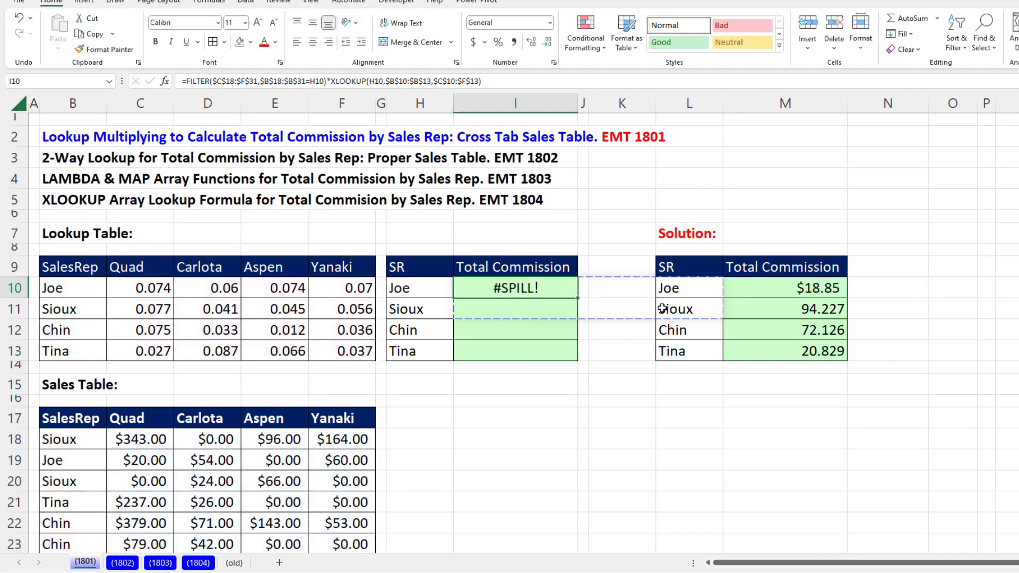
Step: Wrap the I10 formula in SUM( ) and commit it
left_click_drag(559, 297, 554, 448)
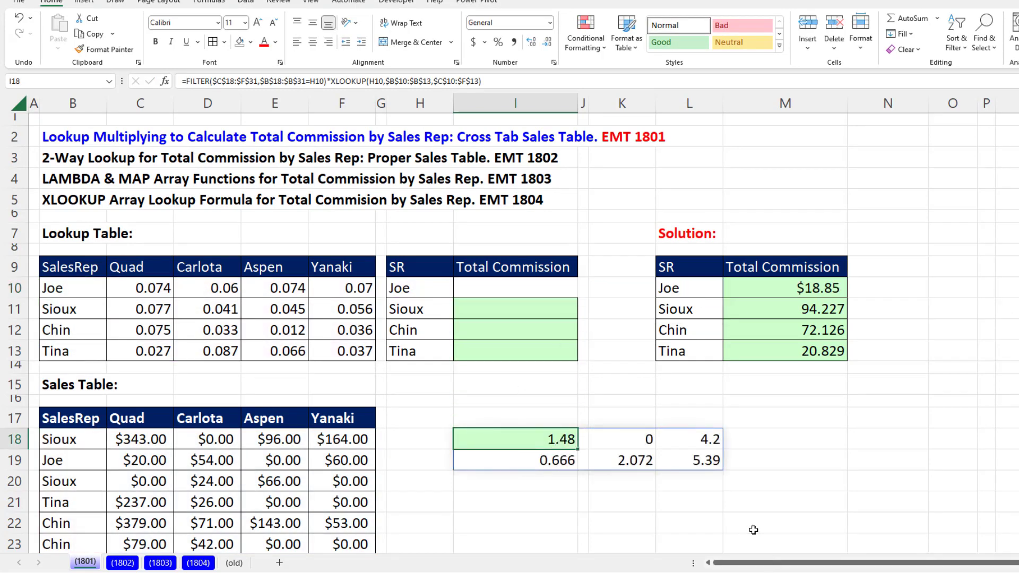
key("ctrl+z")
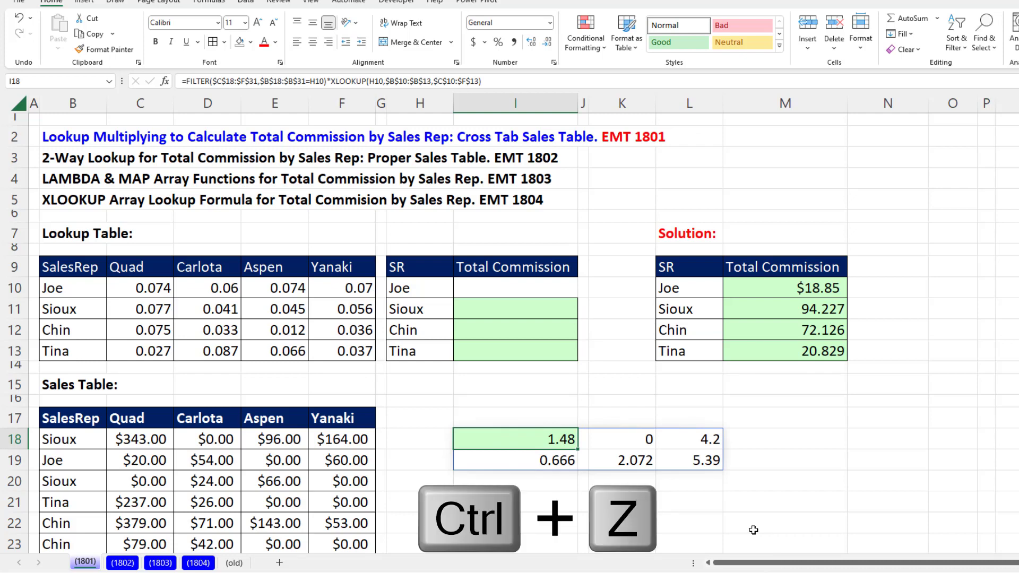
key("F2")
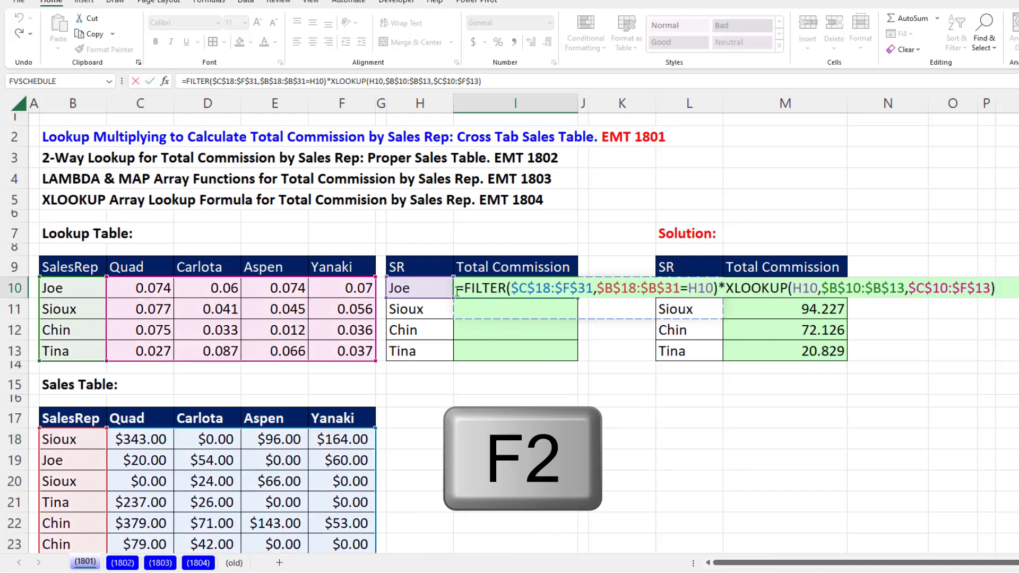
left_click(458, 290)
type("sum")
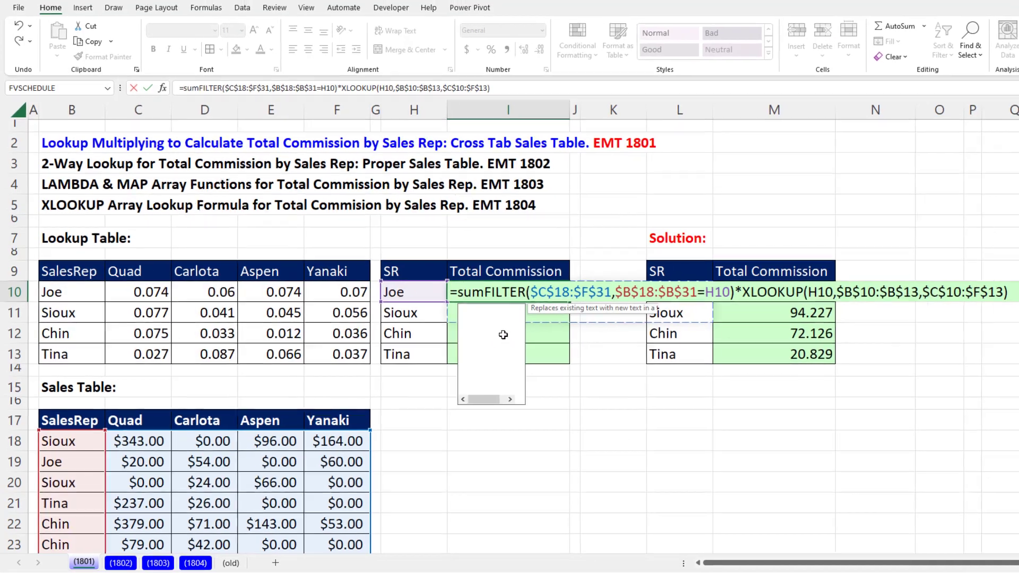
type("(")
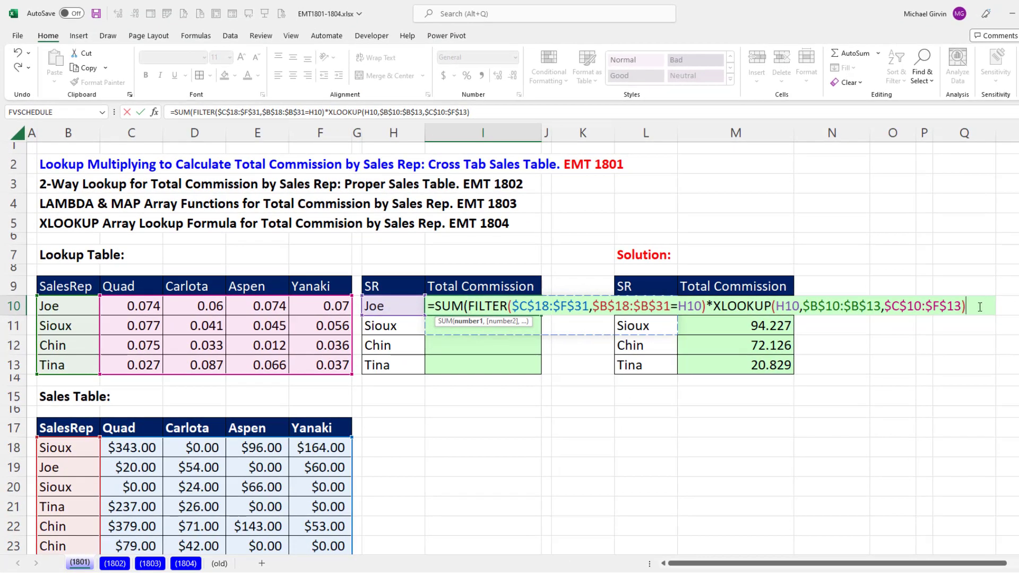
type(")")
key("ctrl+Return")
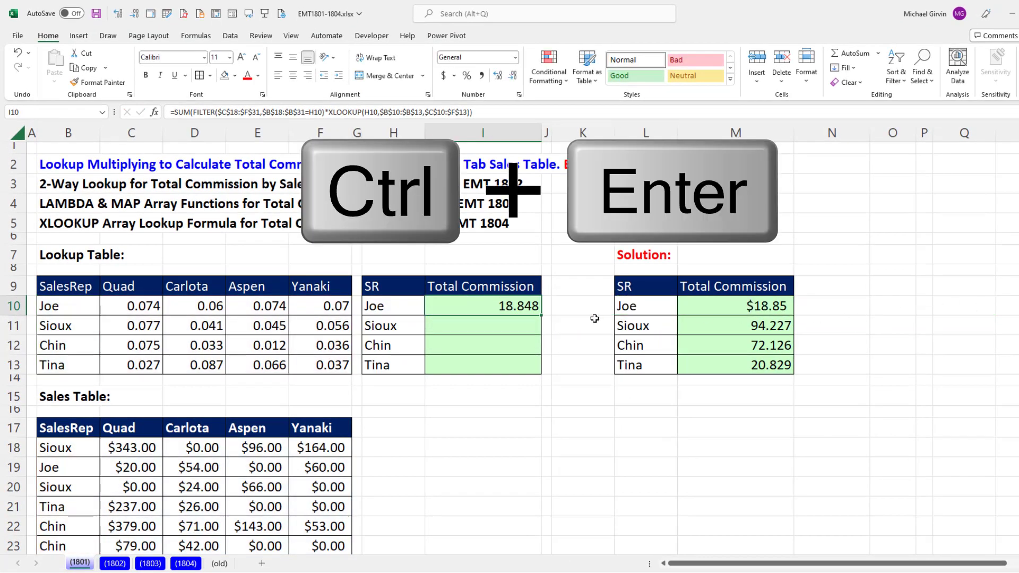
Step: Fill the SUM formula down to I13 and check the I13 formula
left_click_drag(541, 315, 542, 371)
left_click(539, 369)
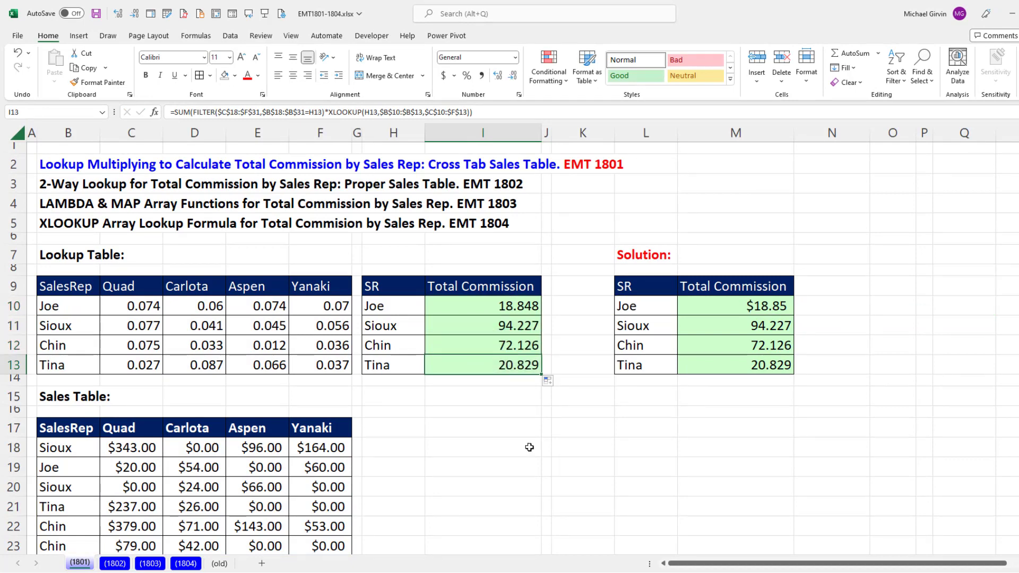
key("F2")
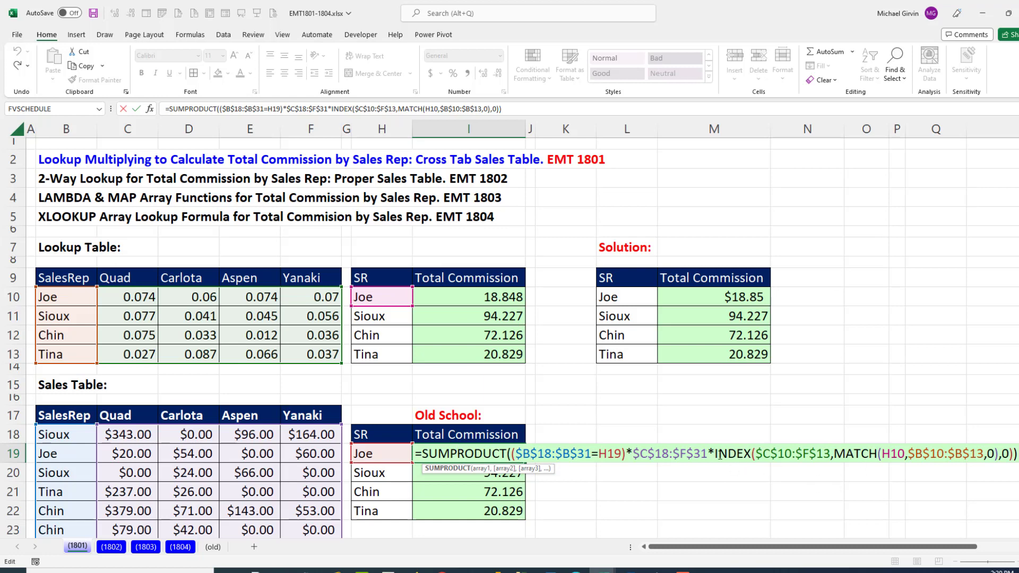
Step: Commit the Old School SUMPRODUCT/INDEX/MATCH formula in I19
key("Return")
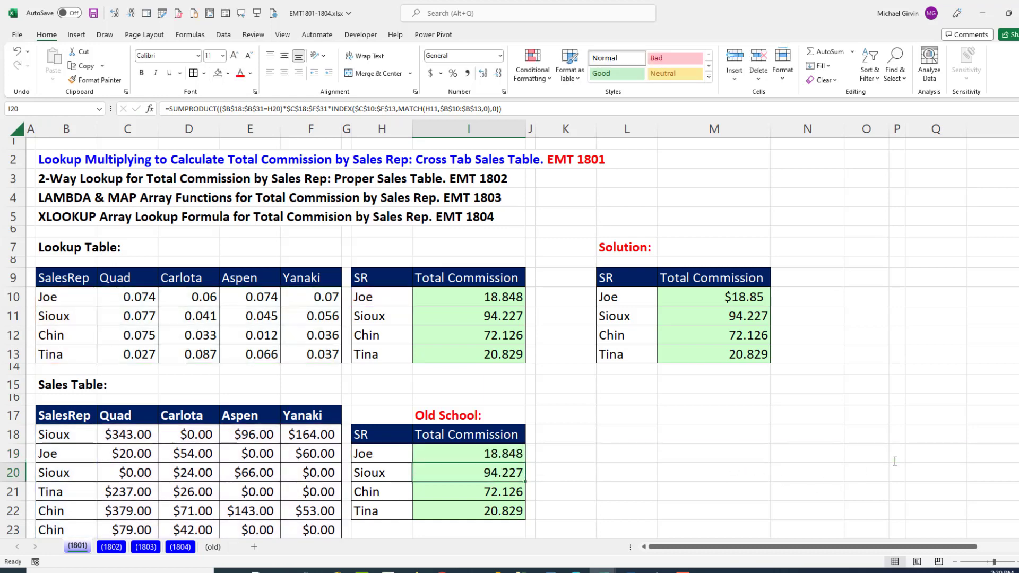